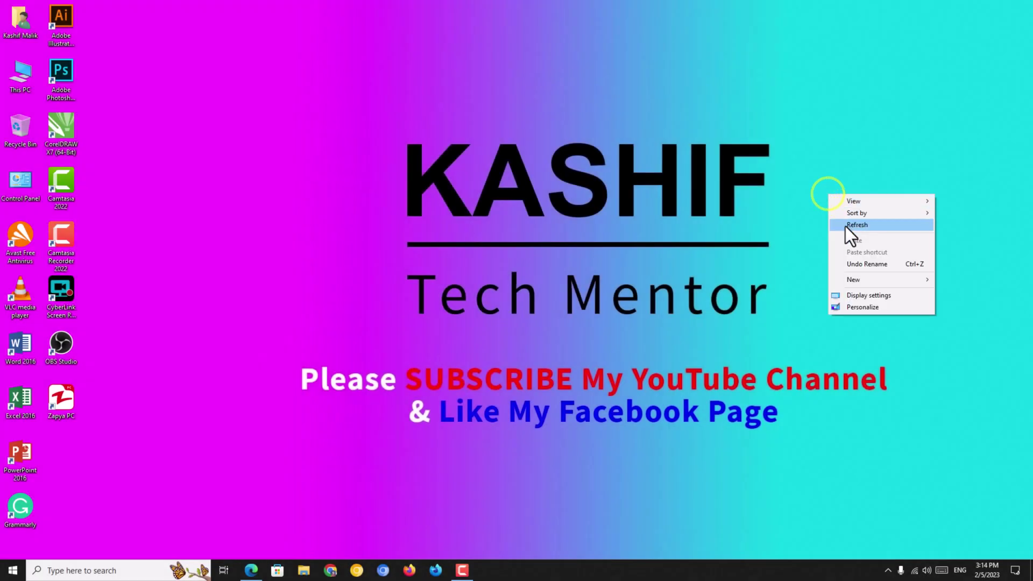
{"action": "left_click", "coordinate": [845, 226]}
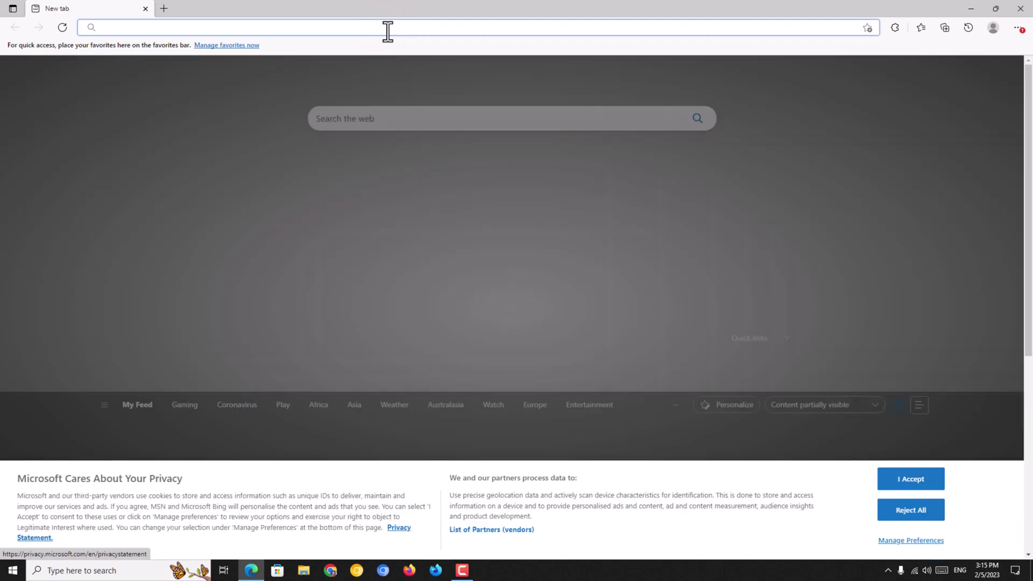
Go to google.com in Microsoft Edge and search for Vimeo.
{"action": "type", "text": "google.com"}
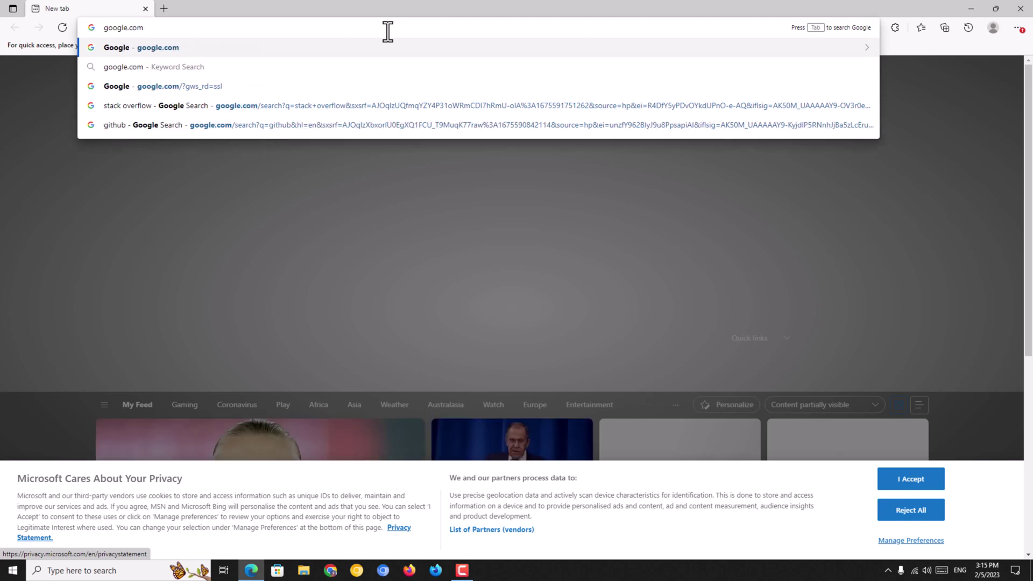
{"action": "key", "text": "Return"}
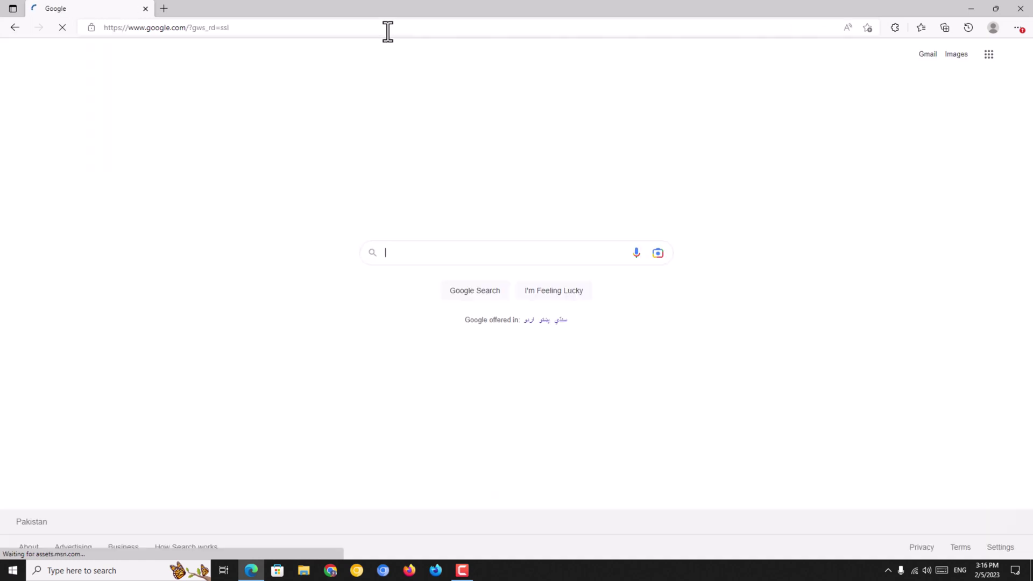
{"action": "left_click", "coordinate": [469, 254]}
{"action": "type", "text": "v"}
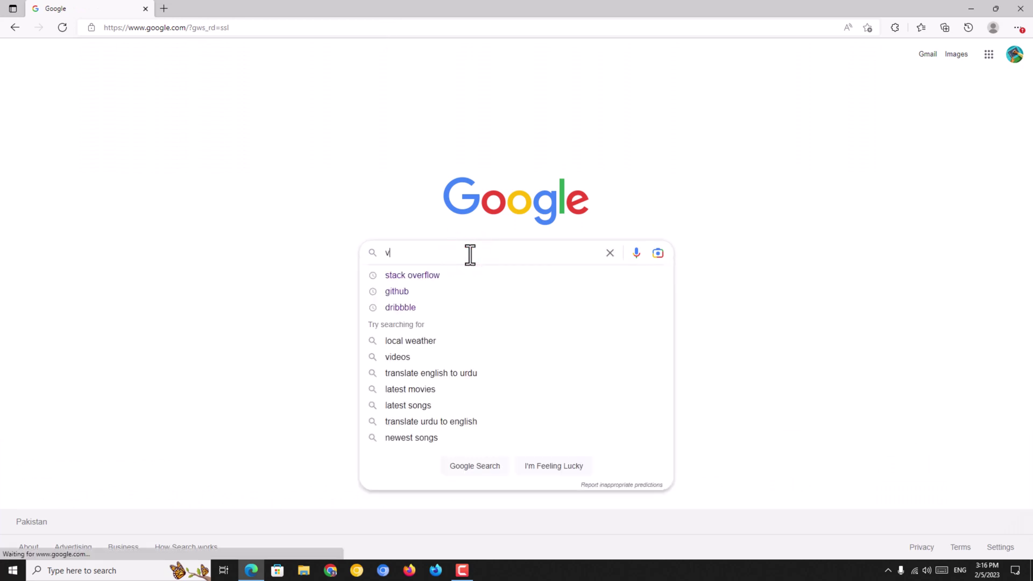
{"action": "type", "text": "i"}
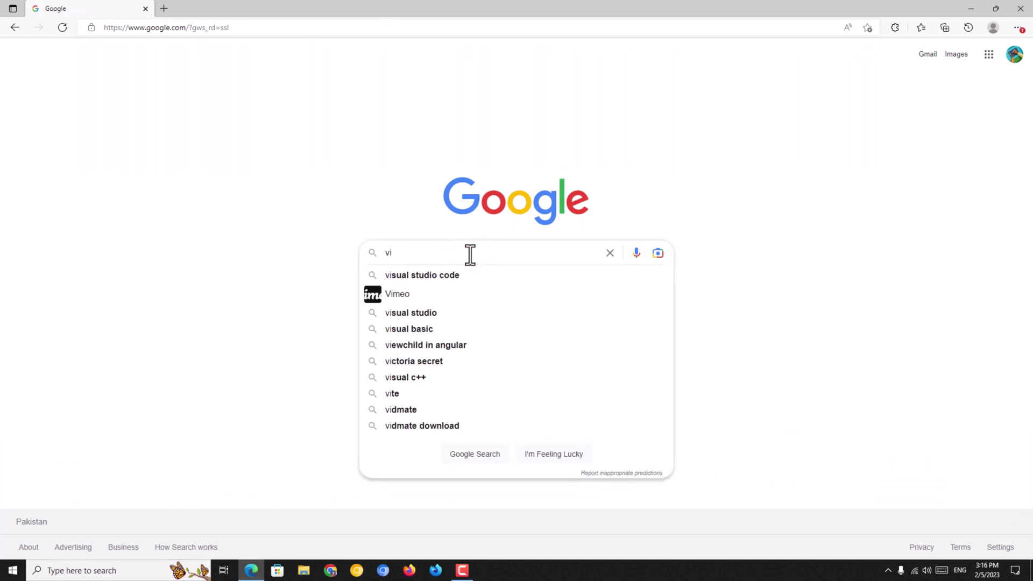
{"action": "left_click", "coordinate": [431, 294]}
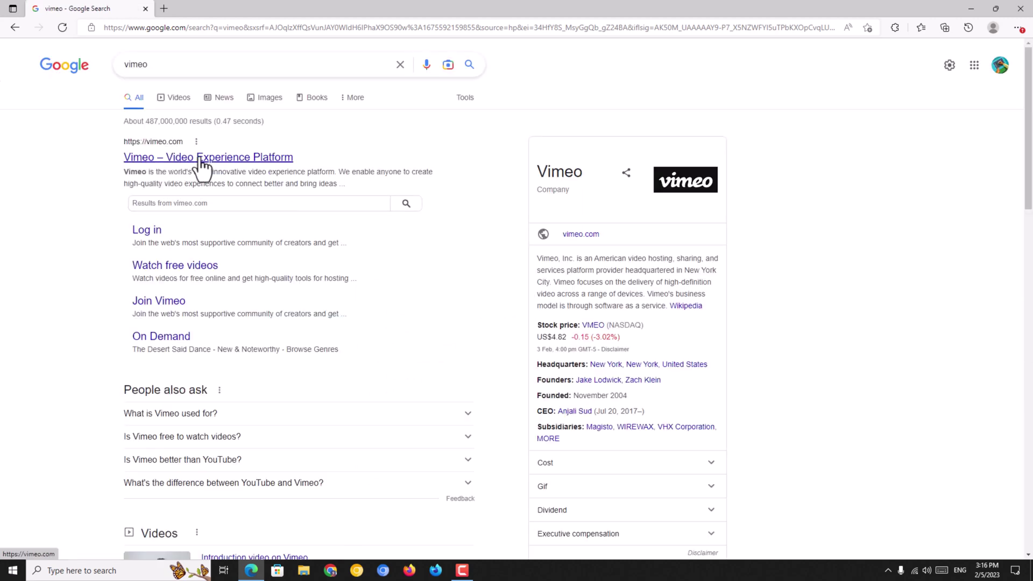
Open the official Vimeo website from the search results and join for free with the listed Google account.
{"action": "left_click", "coordinate": [125, 157]}
{"action": "left_click", "coordinate": [200, 157]}
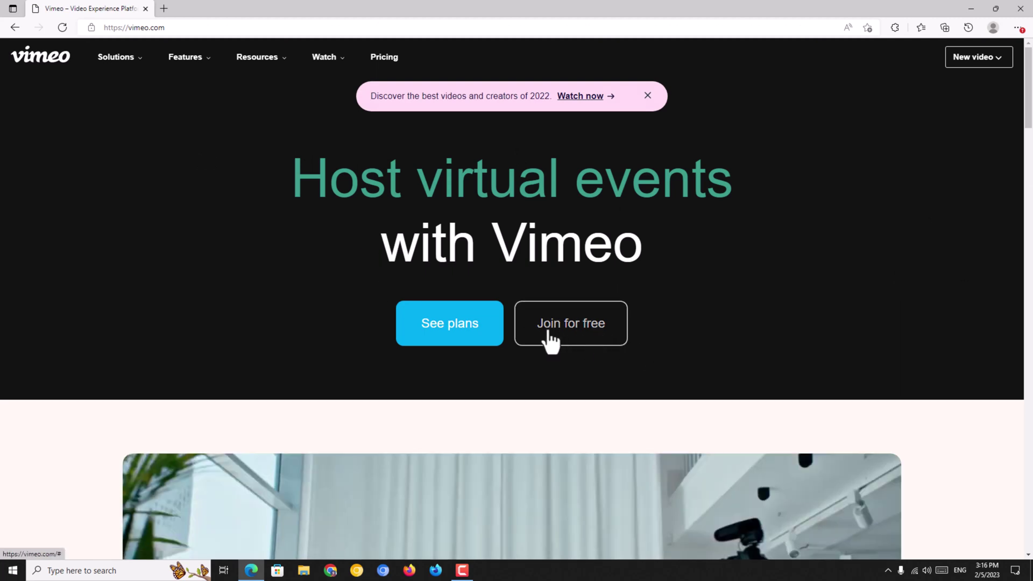
{"action": "left_click", "coordinate": [576, 340]}
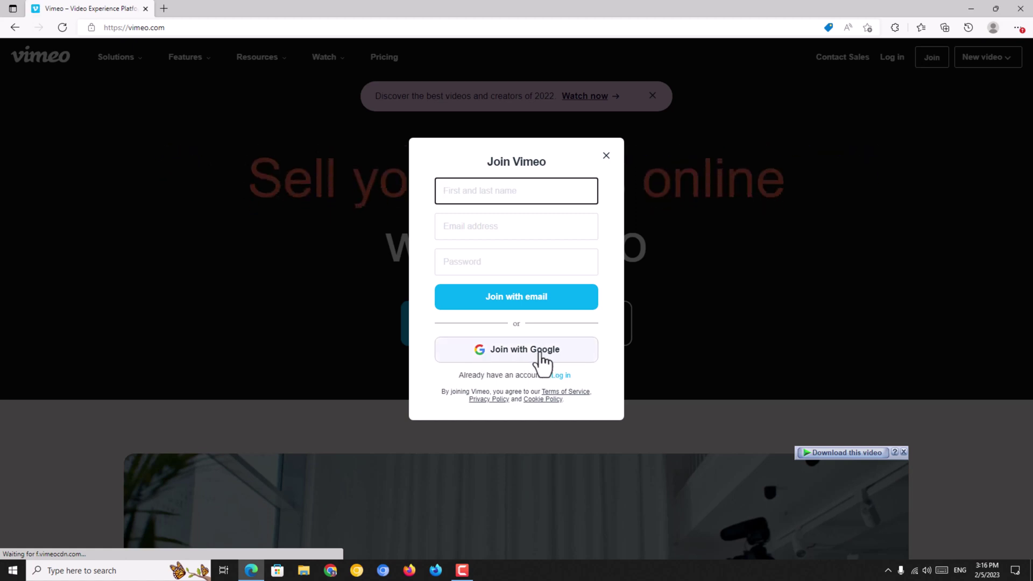
{"action": "left_click", "coordinate": [519, 355]}
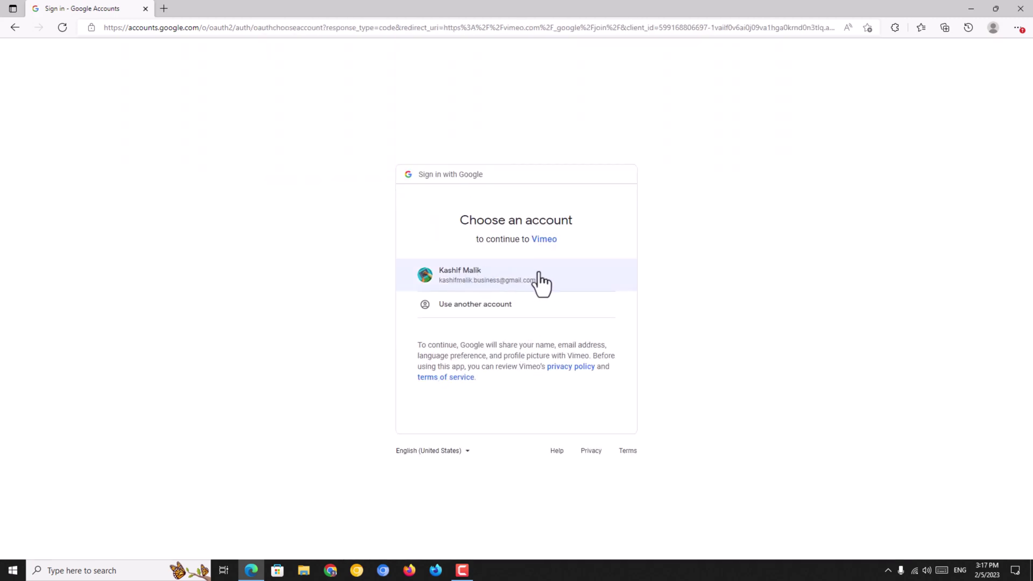
{"action": "left_click", "coordinate": [484, 273]}
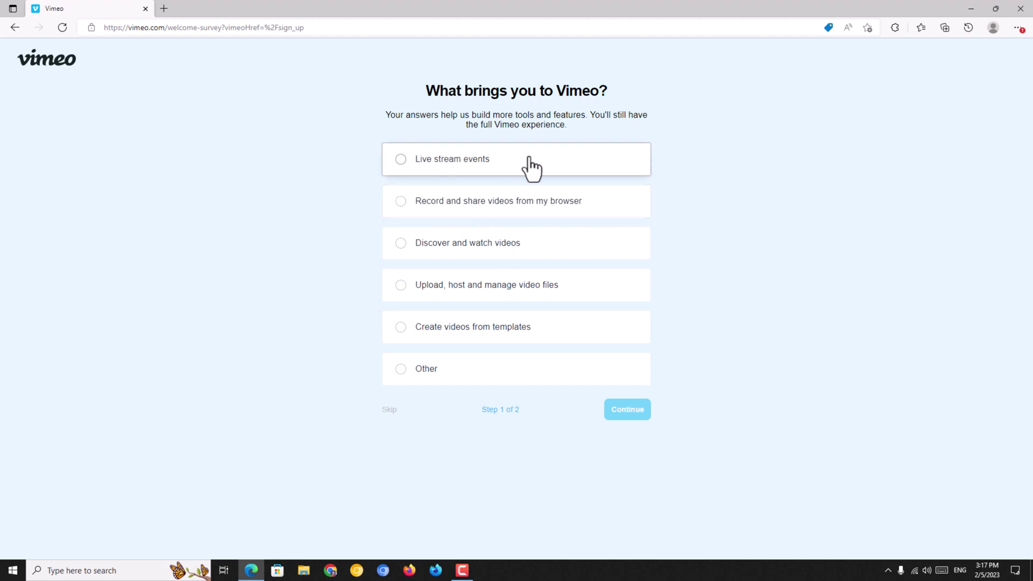
{"action": "left_click", "coordinate": [394, 408]}
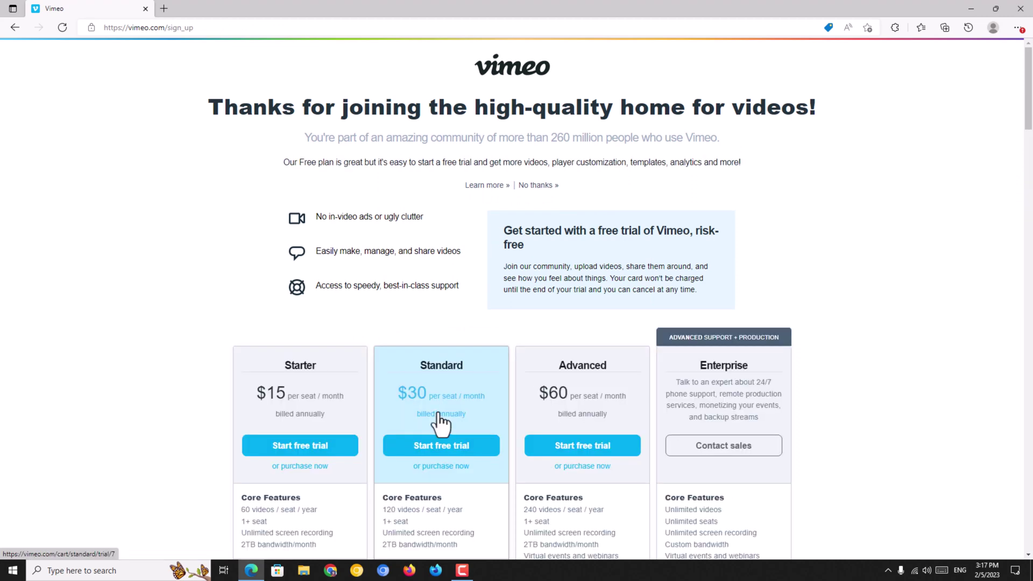
{"action": "left_click", "coordinate": [437, 413]}
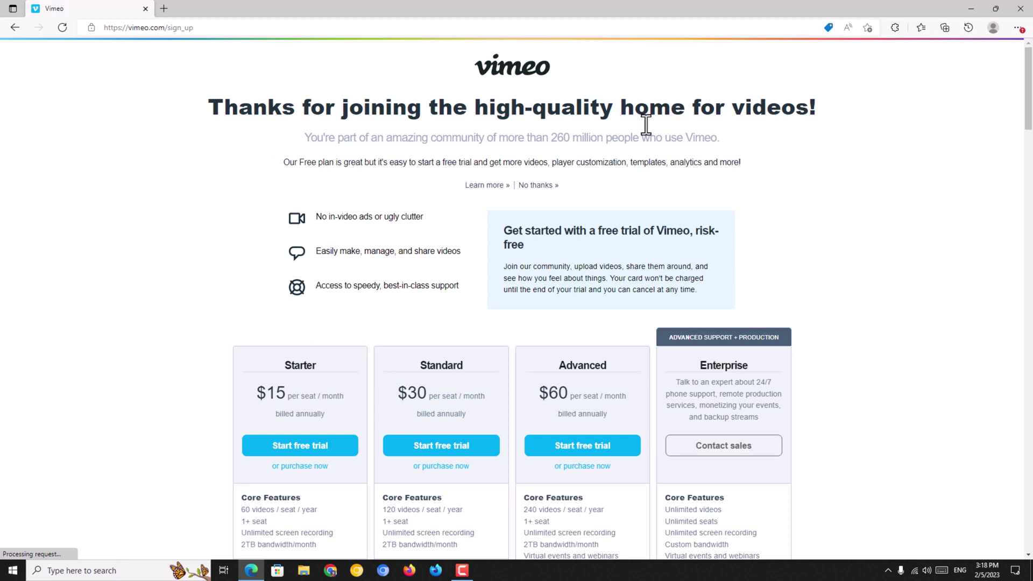
{"action": "left_click", "coordinate": [214, 27]}
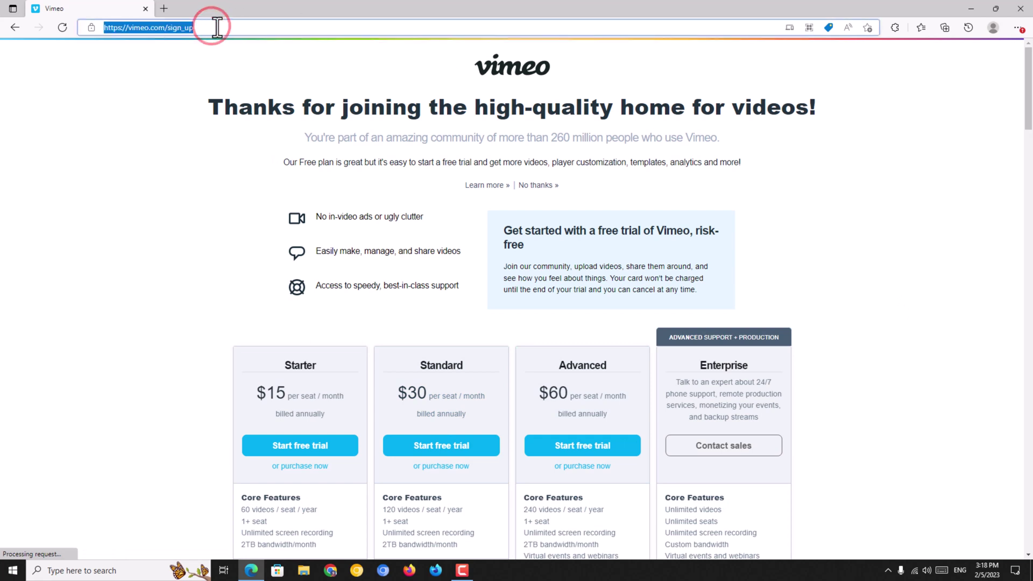
{"action": "key", "text": "Right"}
{"action": "key", "text": "BackSpace"}
{"action": "key", "text": "BackSpace"}
{"action": "key", "text": "BackSpace"}
{"action": "key", "text": "BackSpace"}
{"action": "key", "text": "BackSpace"}
{"action": "key", "text": "BackSpace"}
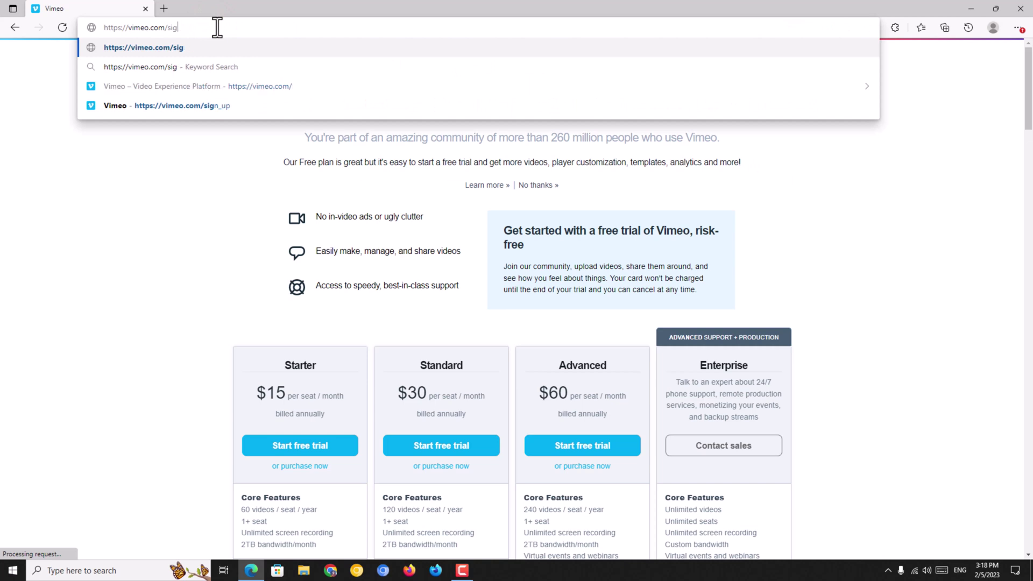
{"action": "key", "text": "BackSpace"}
{"action": "key", "text": "BackSpace"}
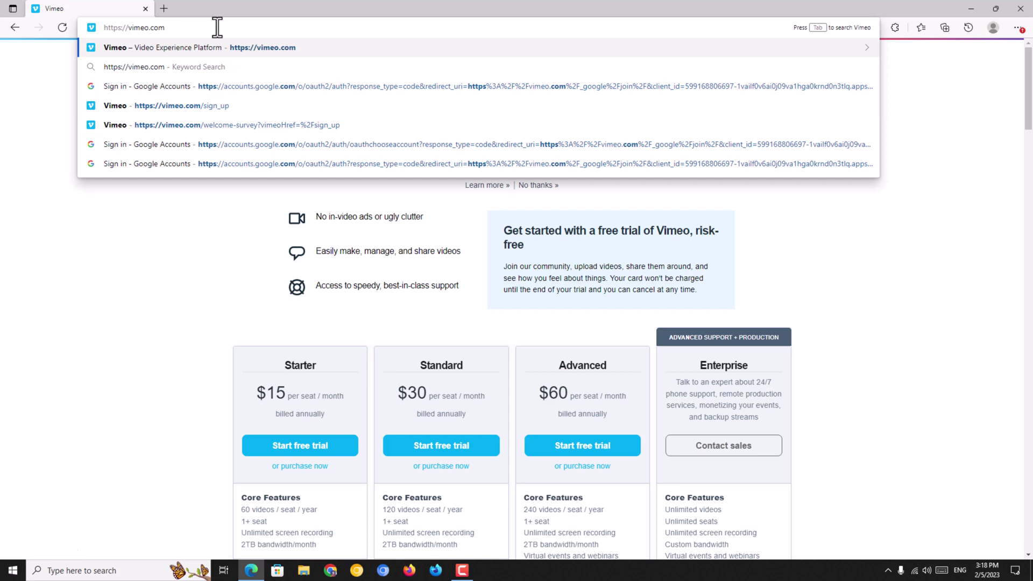
{"action": "key", "text": "Return"}
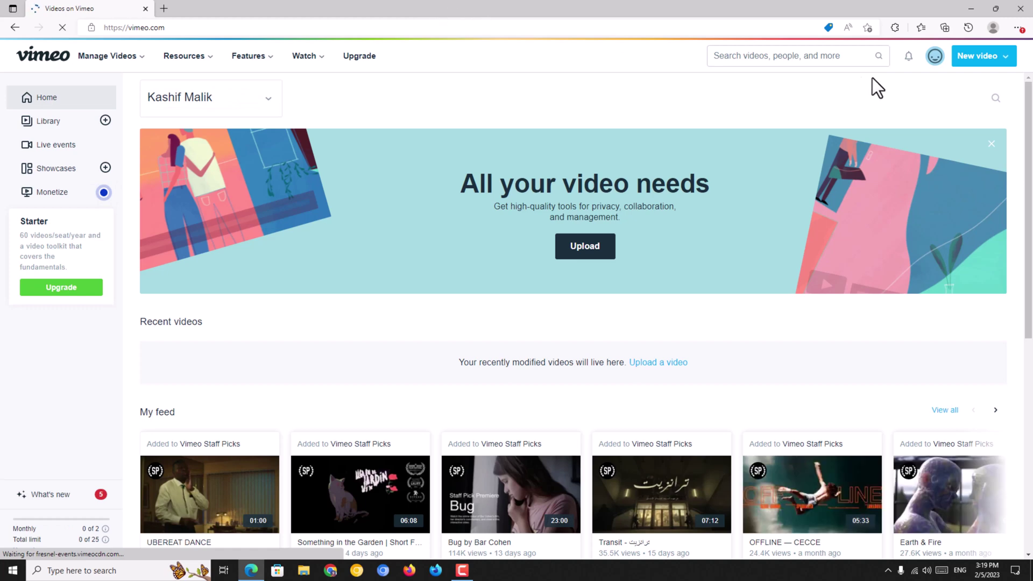
View the new account's Vimeo profile page and dismiss the "Fit your profile to you" questionnaire.
{"action": "left_click", "coordinate": [936, 60]}
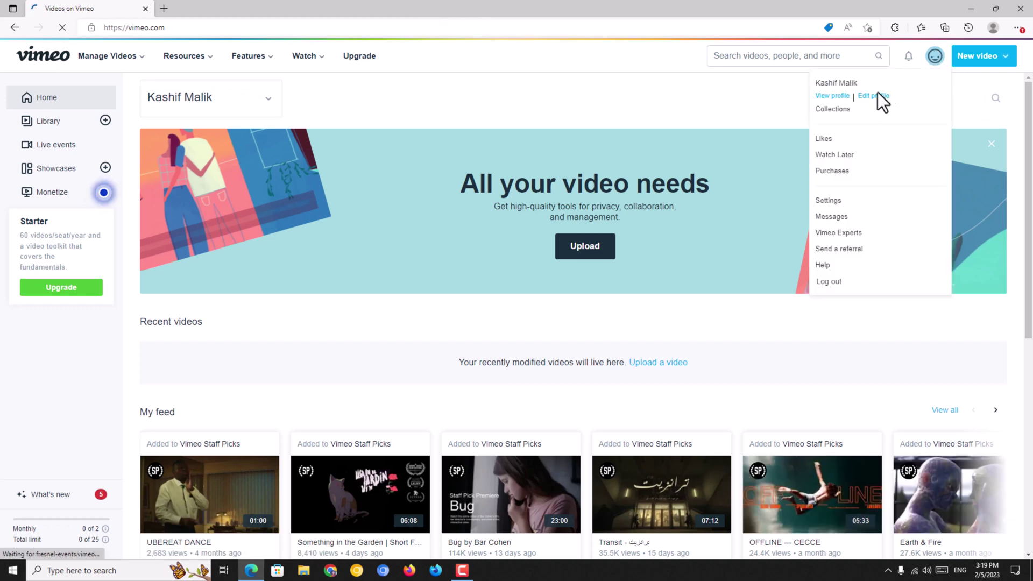
{"action": "left_click_drag", "start_coordinate": [866, 80], "coordinate": [887, 83]}
{"action": "left_click", "coordinate": [903, 82]}
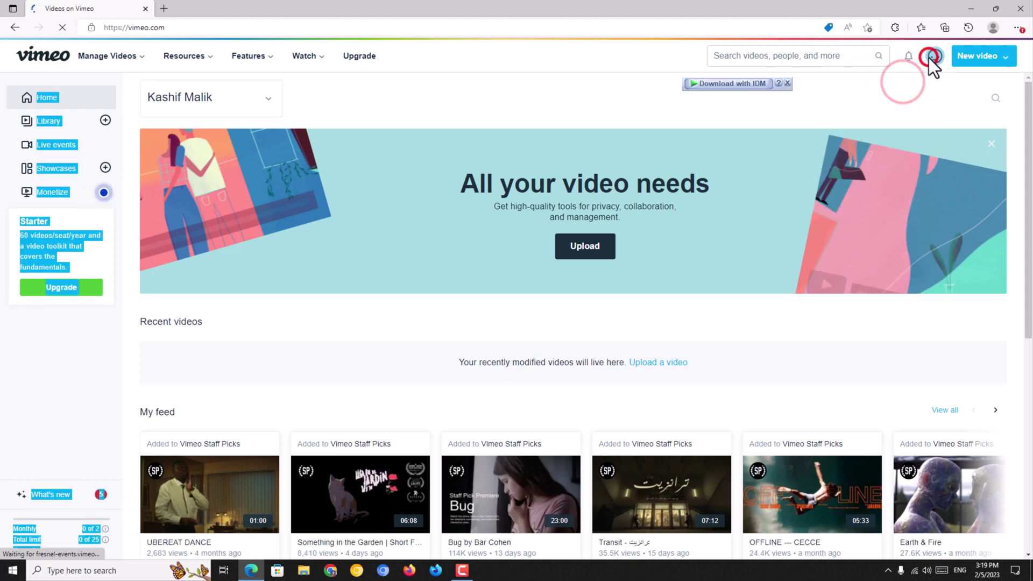
{"action": "left_click", "coordinate": [936, 64]}
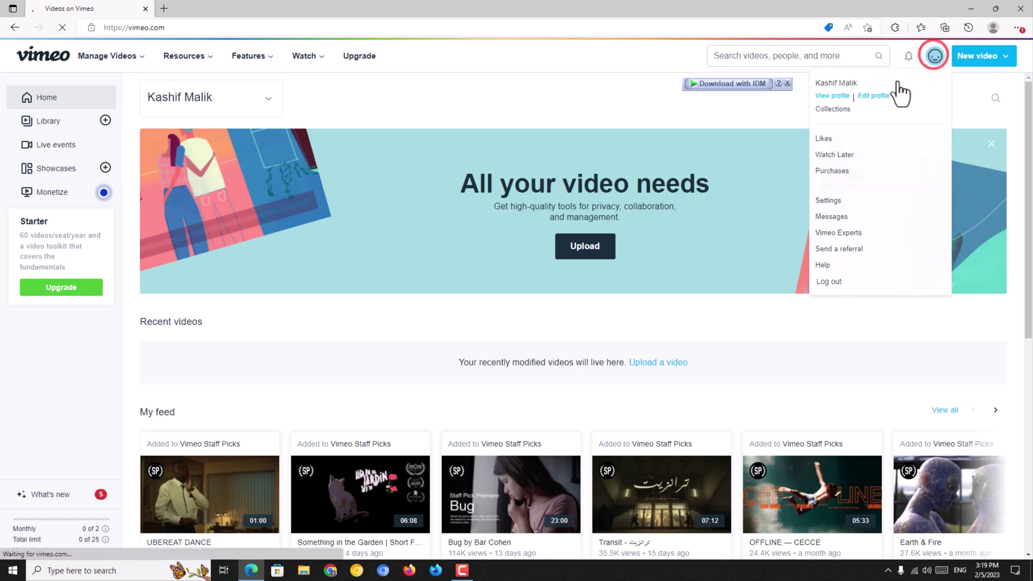
{"action": "left_click", "coordinate": [833, 97]}
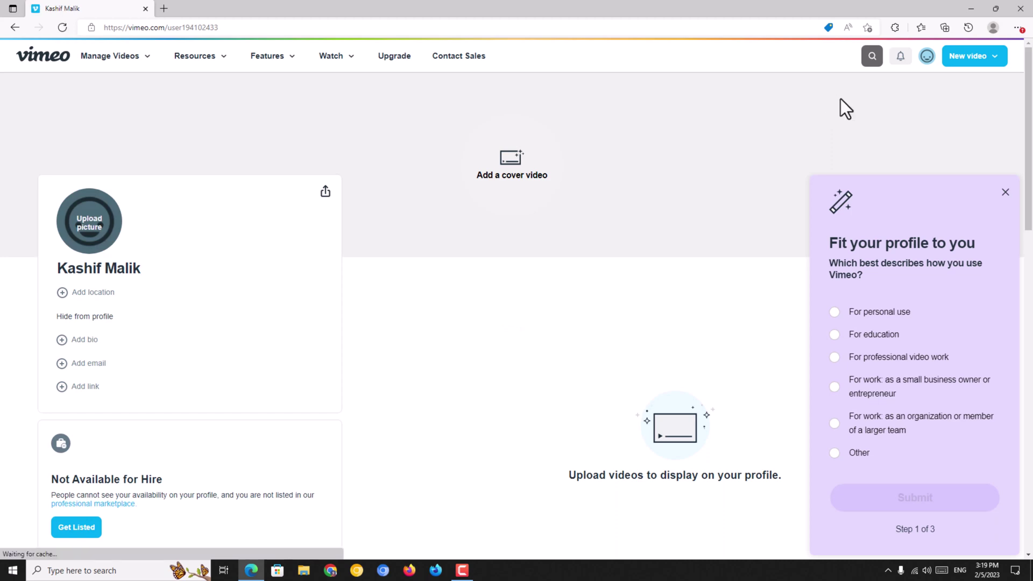
{"action": "left_click", "coordinate": [1005, 192]}
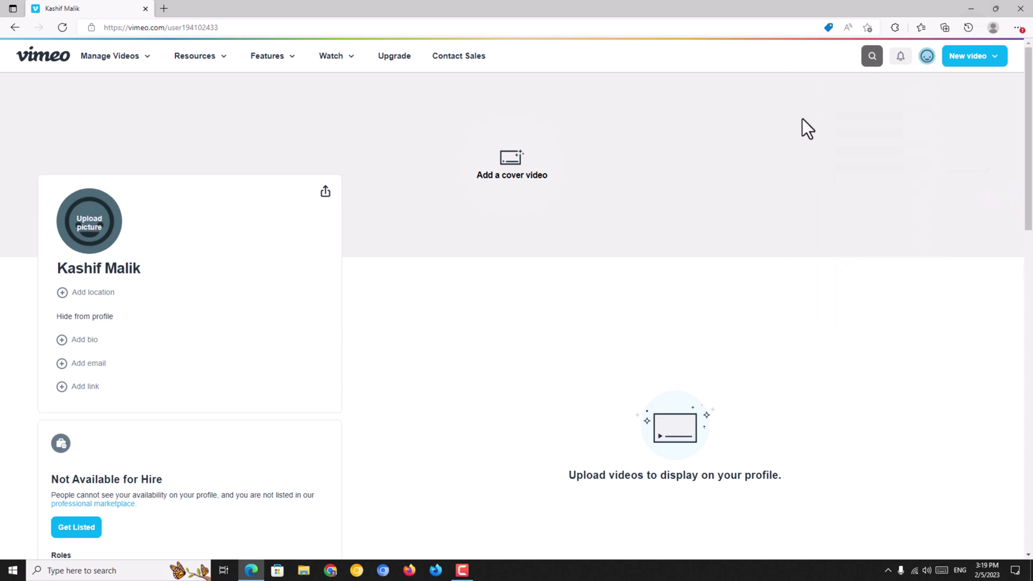
Minimize the browser window and refresh the Windows desktop.
{"action": "left_click", "coordinate": [967, 8]}
{"action": "right_click", "coordinate": [838, 166]}
{"action": "left_click", "coordinate": [864, 195]}
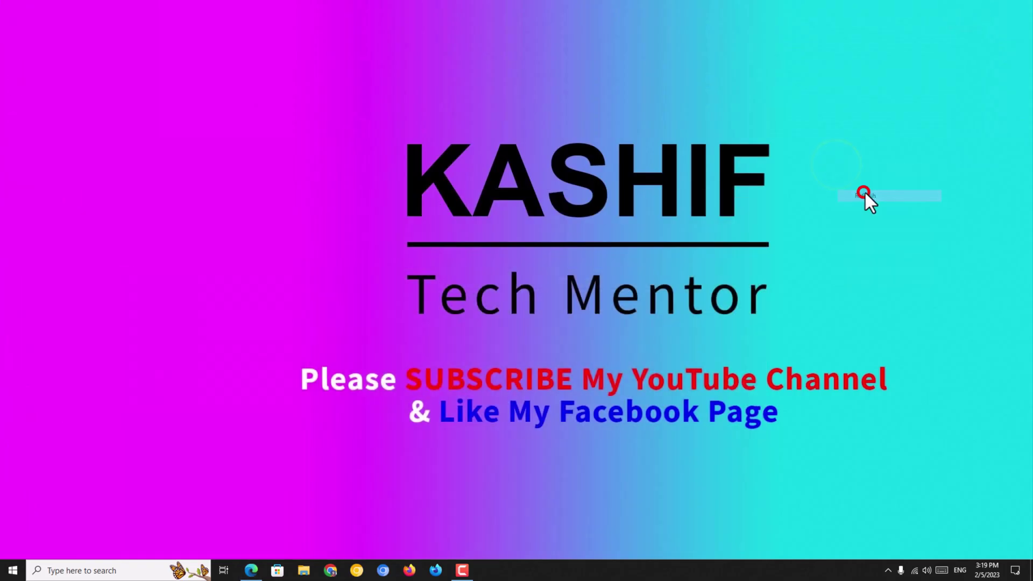